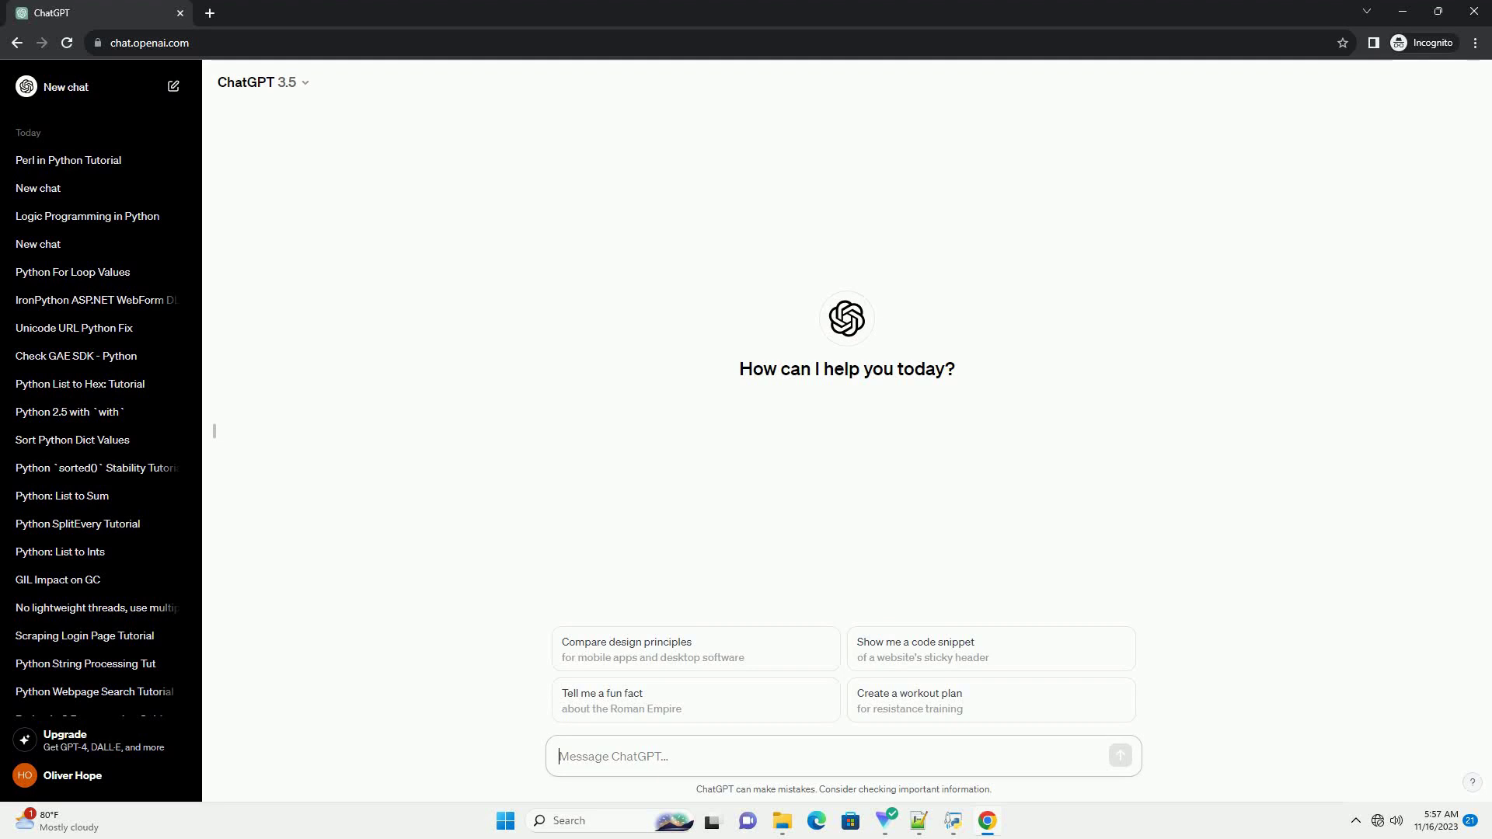
{"action": "type", "text": "write an informative tutorial about Making python/tkinter label widget update? with code example"}
Step: Submit the tkinter label-update tutorial request to ChatGPT
{"action": "key", "text": "Return"}
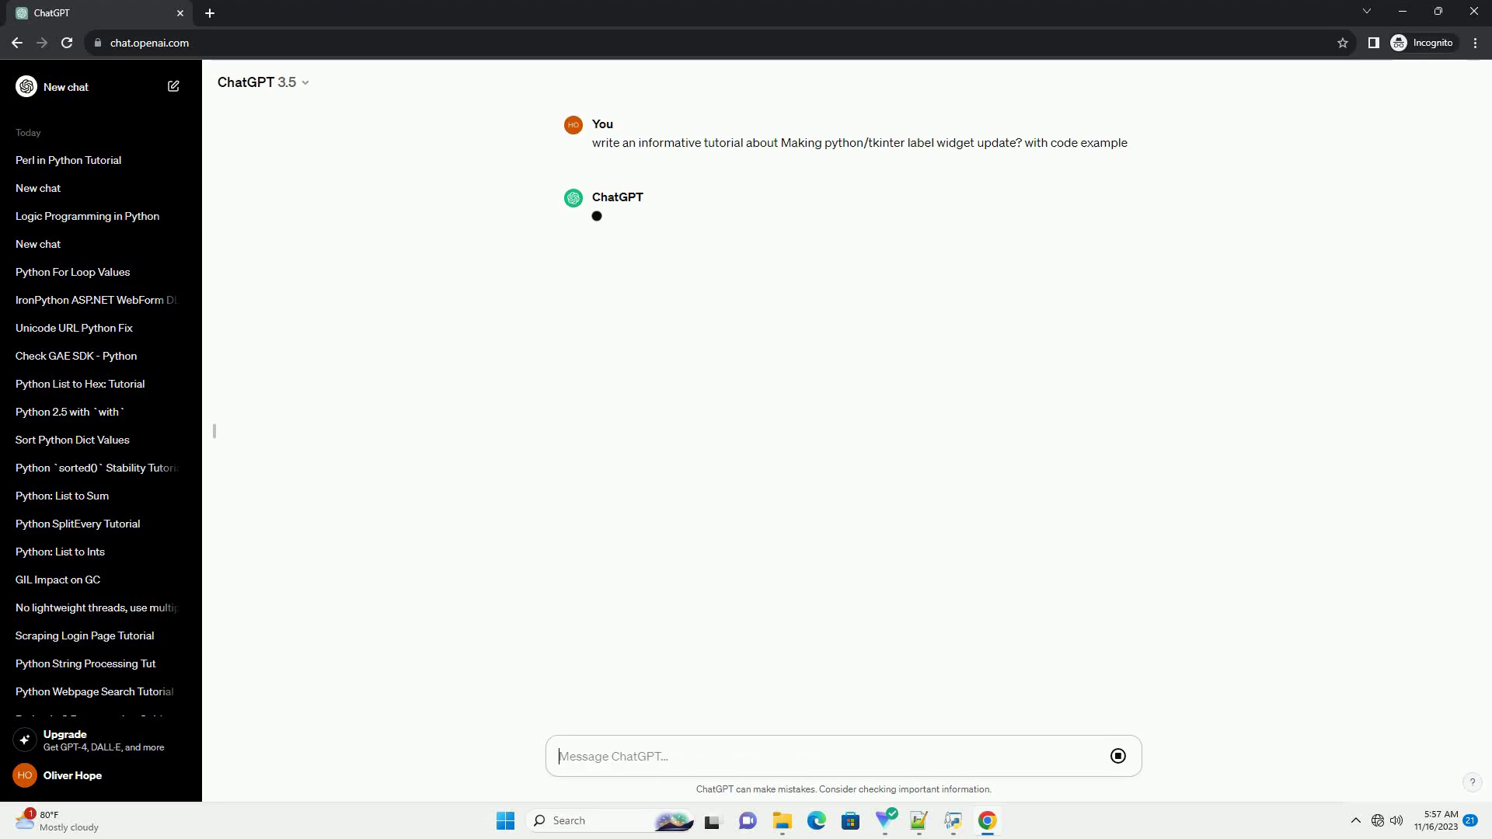